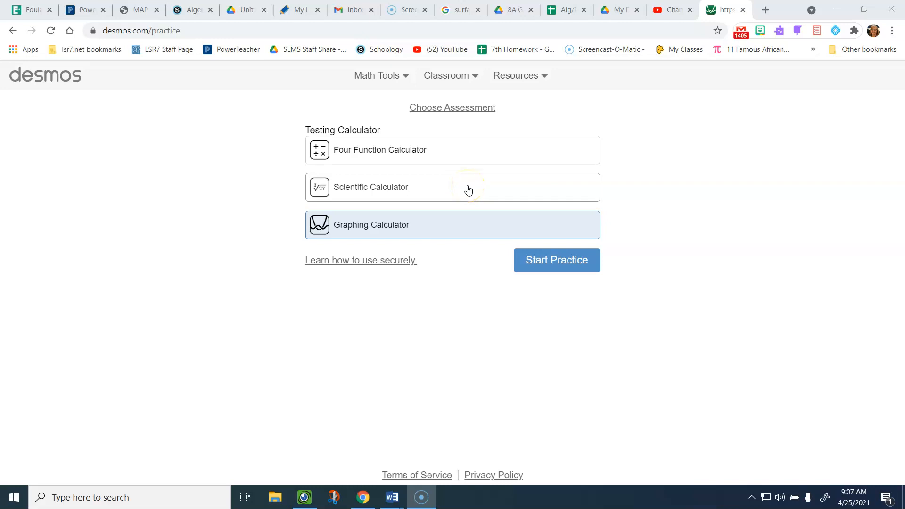
- Choose the Graphing Calculator on the practice page and start the practice session
{"action": "left_click", "coordinate": [468, 189]}
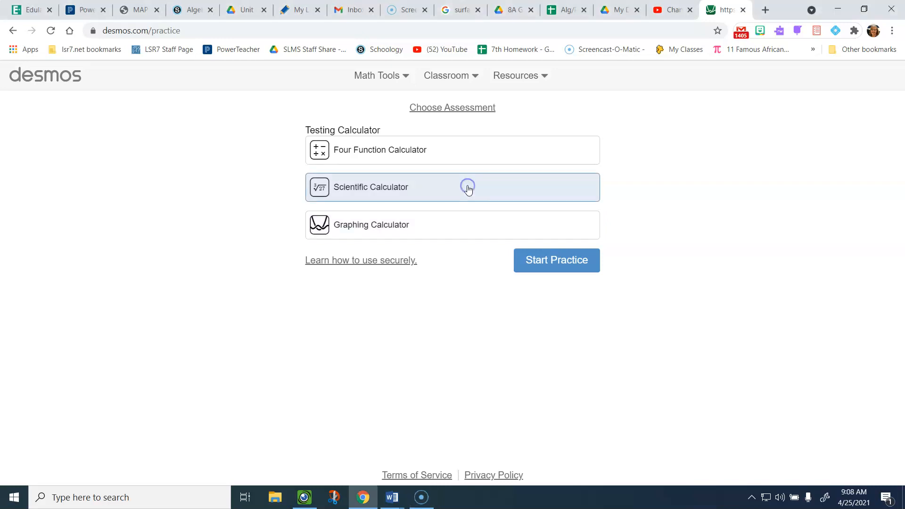
{"action": "left_click", "coordinate": [427, 227]}
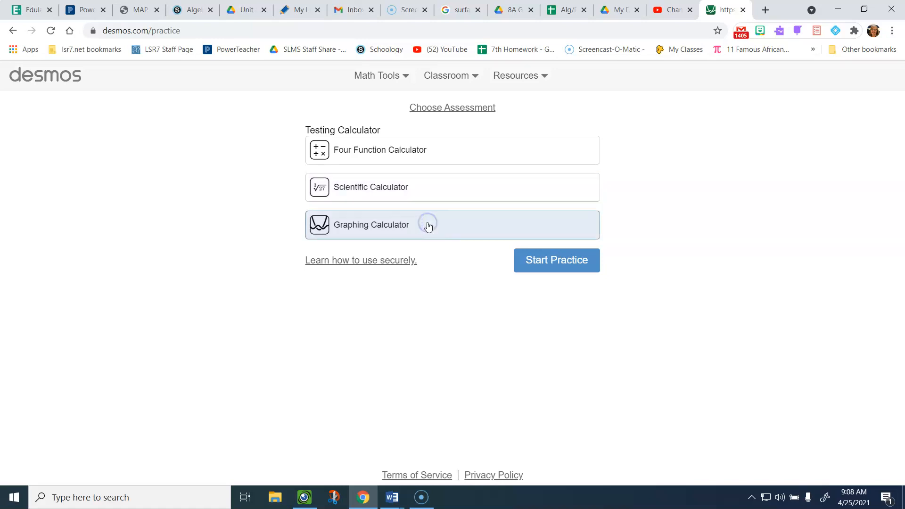
{"action": "left_click", "coordinate": [549, 257]}
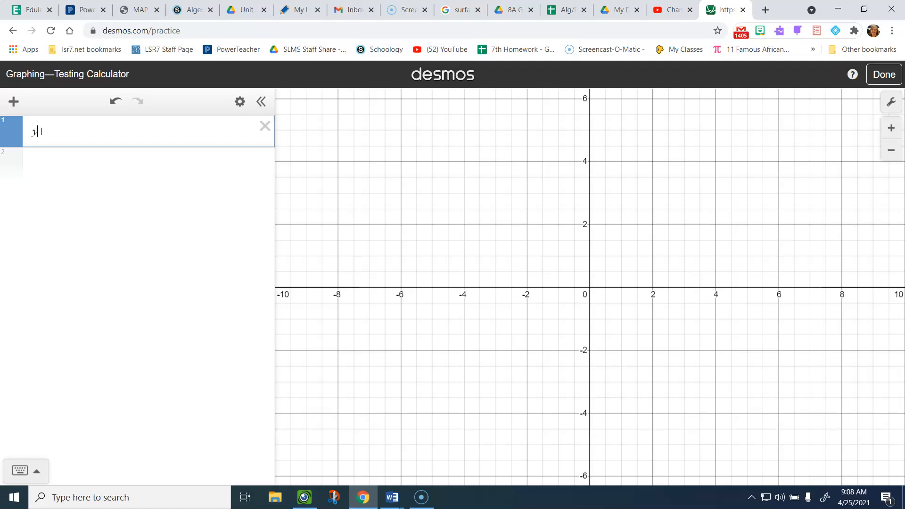
- Enter x+5 in the first row, then remove the +5 so it reads y = x
{"action": "type", "text": "x"}
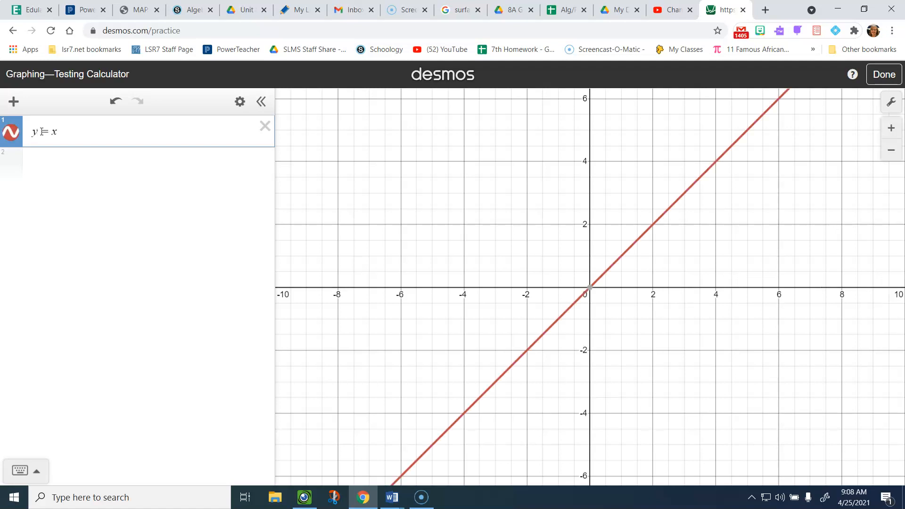
{"action": "type", "text": "+5"}
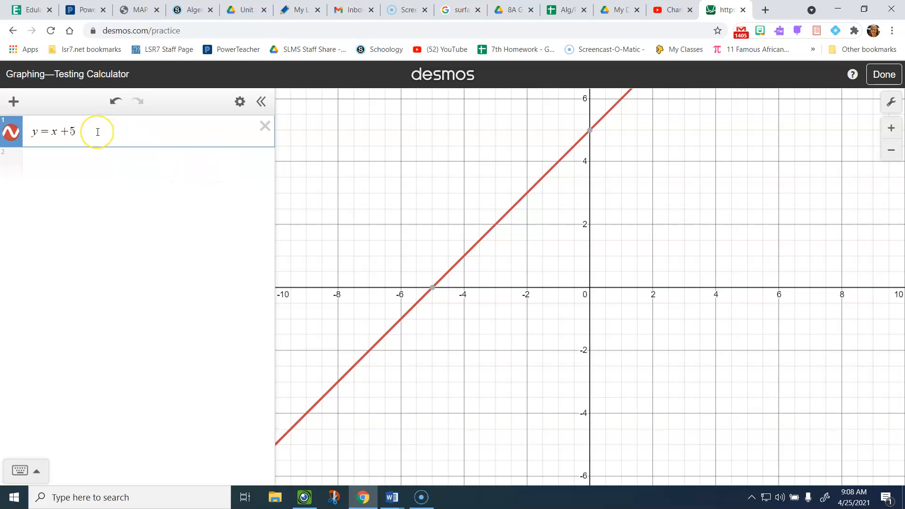
{"action": "key", "text": "BackSpace"}
{"action": "key", "text": "BackSpace"}
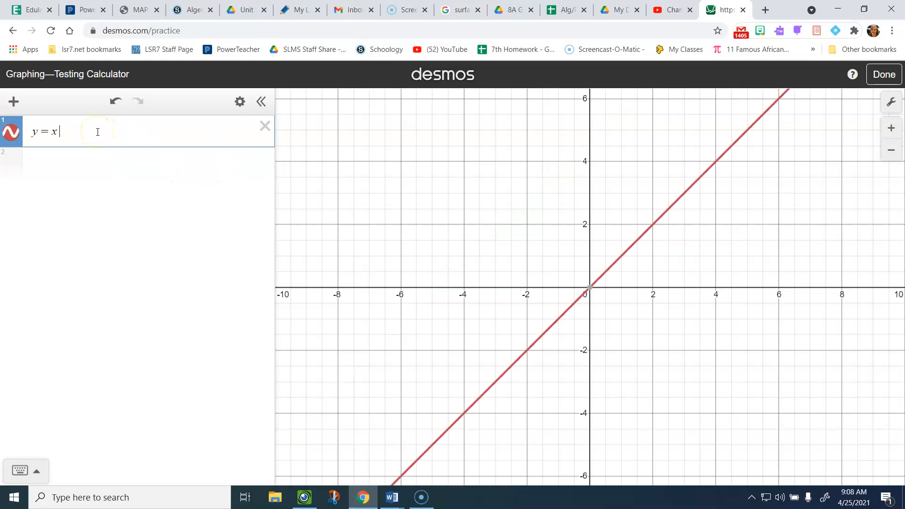
- Rebuild the first expression as y = x + 5 with the on-screen keypad
{"action": "left_click", "coordinate": [35, 469]}
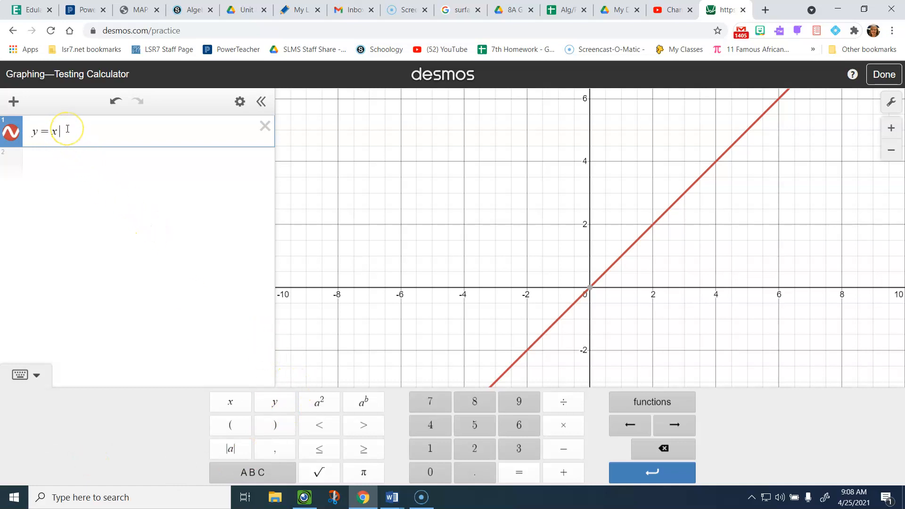
{"action": "key", "text": "BackSpace"}
{"action": "key", "text": "BackSpace"}
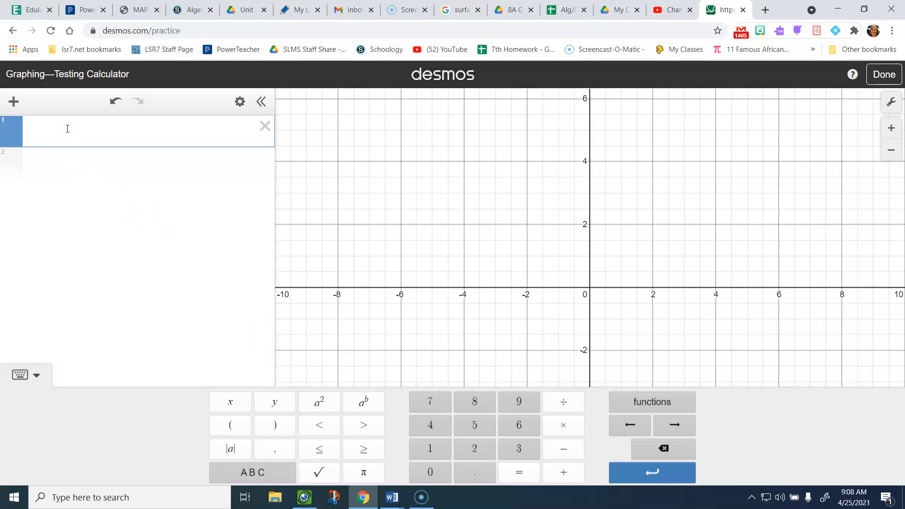
{"action": "left_click", "coordinate": [277, 406]}
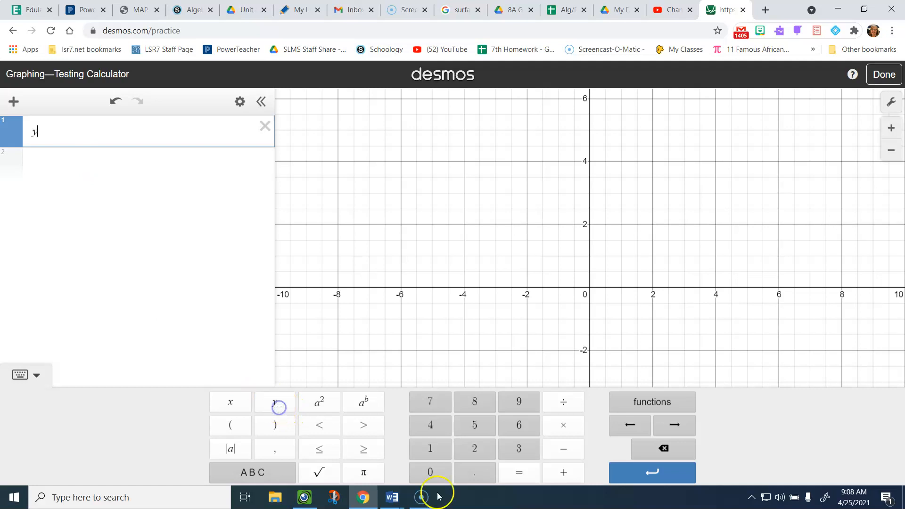
{"action": "left_click", "coordinate": [518, 472]}
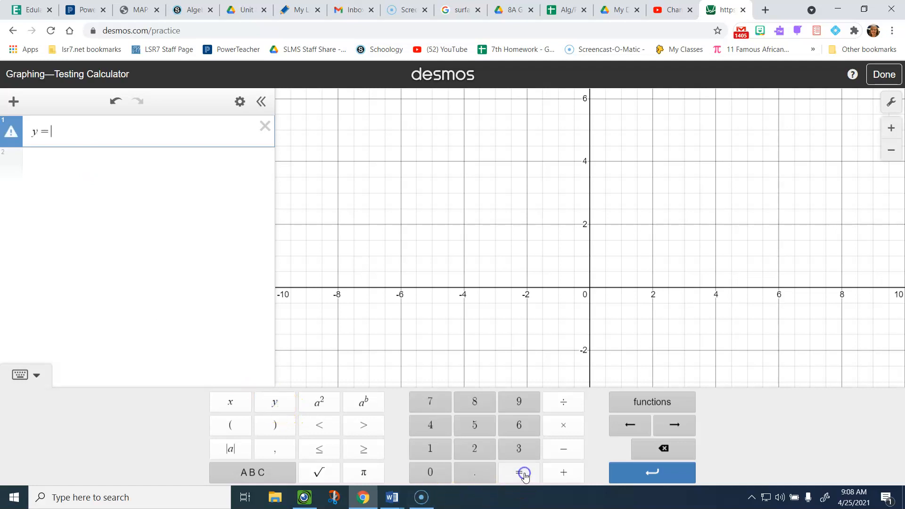
{"action": "left_click", "coordinate": [222, 408]}
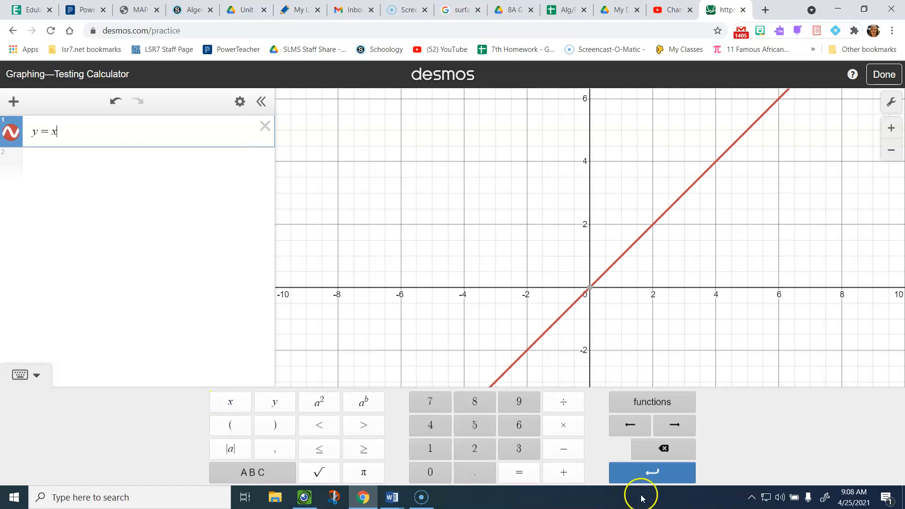
{"action": "left_click", "coordinate": [564, 473]}
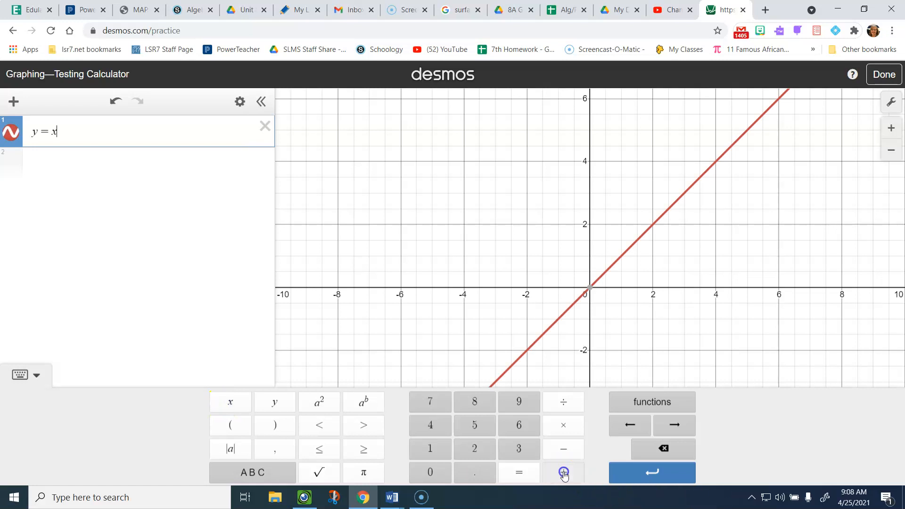
{"action": "left_click", "coordinate": [472, 425]}
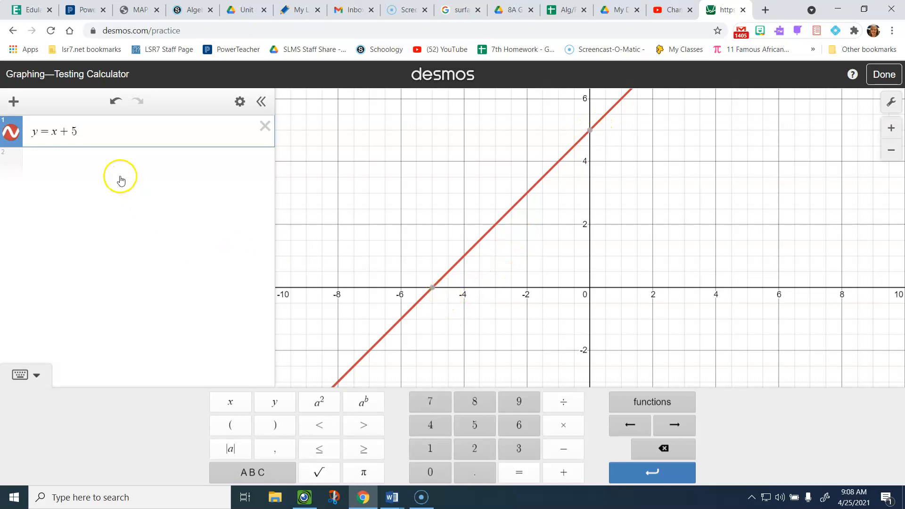
{"action": "left_click", "coordinate": [14, 162]}
{"action": "left_click", "coordinate": [116, 187]}
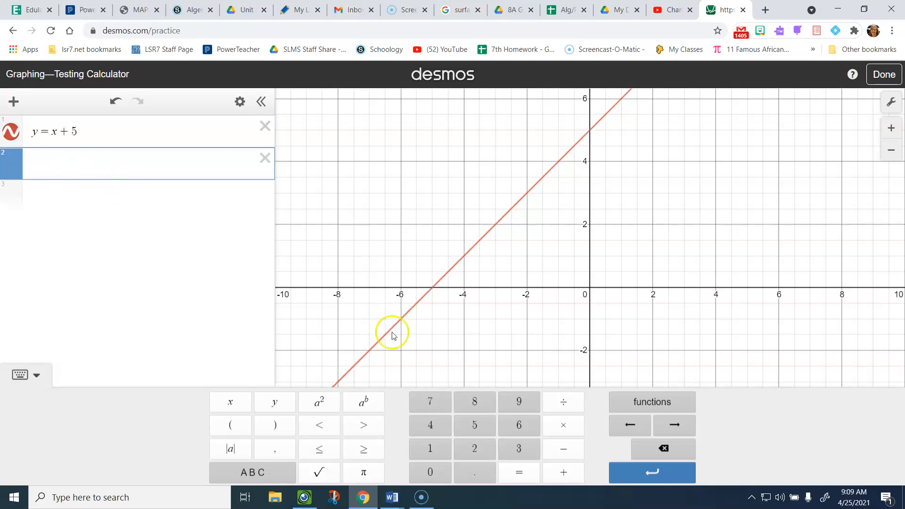
{"action": "left_click", "coordinate": [279, 406]}
{"action": "left_click", "coordinate": [520, 475]}
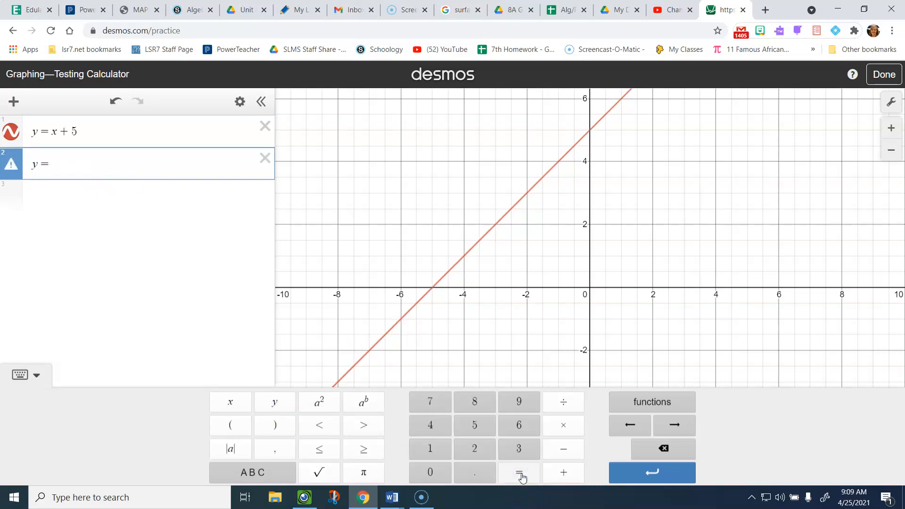
{"action": "left_click", "coordinate": [429, 447]}
{"action": "left_click", "coordinate": [658, 399]}
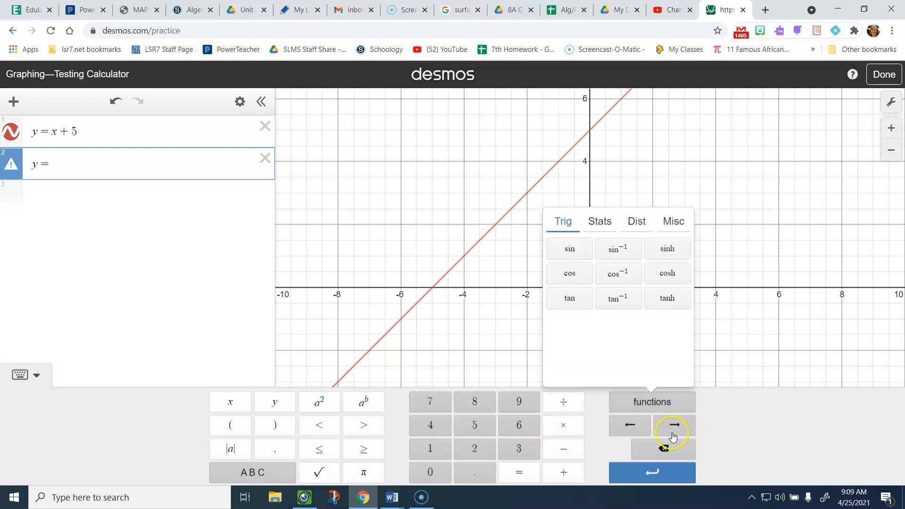
{"action": "left_click", "coordinate": [664, 301]}
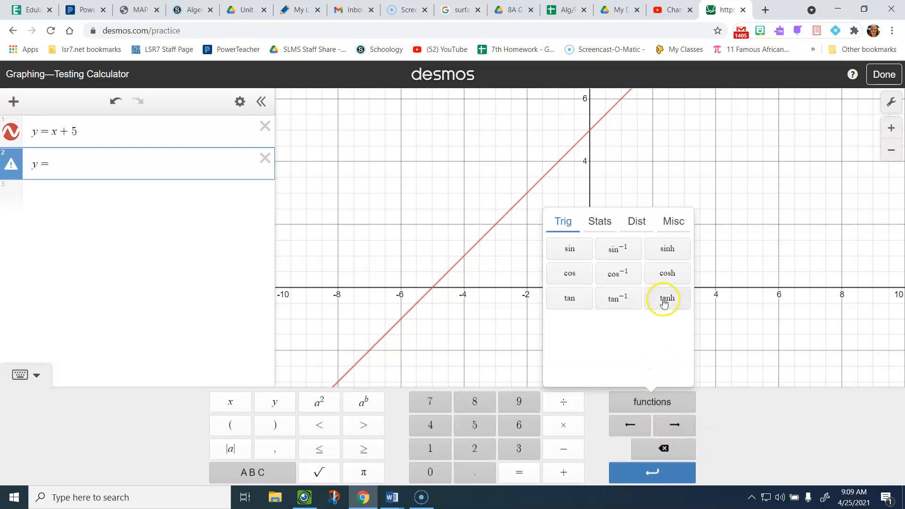
{"action": "left_click", "coordinate": [647, 399]}
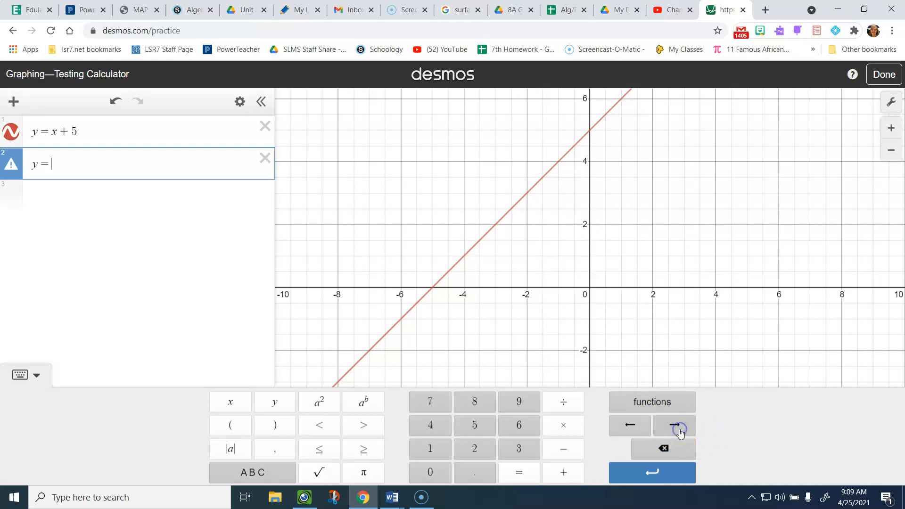
{"action": "left_click", "coordinate": [630, 427]}
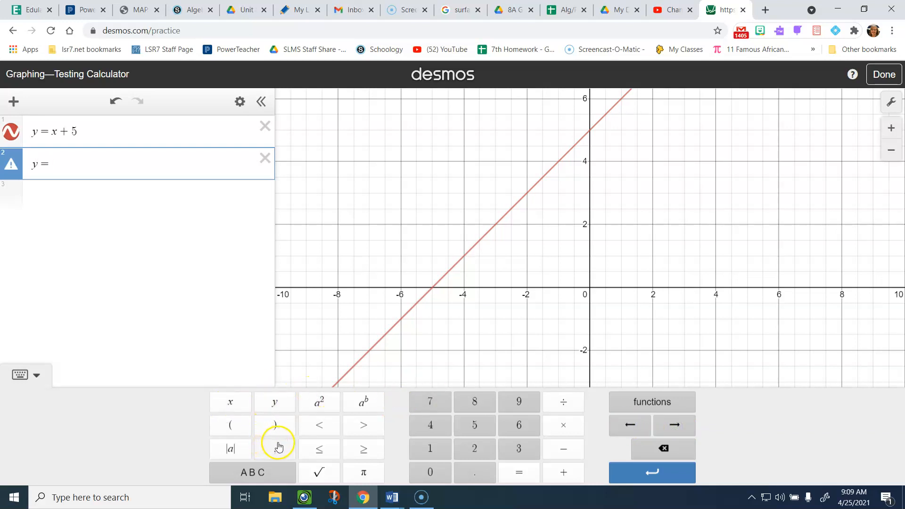
{"action": "left_click", "coordinate": [432, 449]}
{"action": "left_click", "coordinate": [568, 401]}
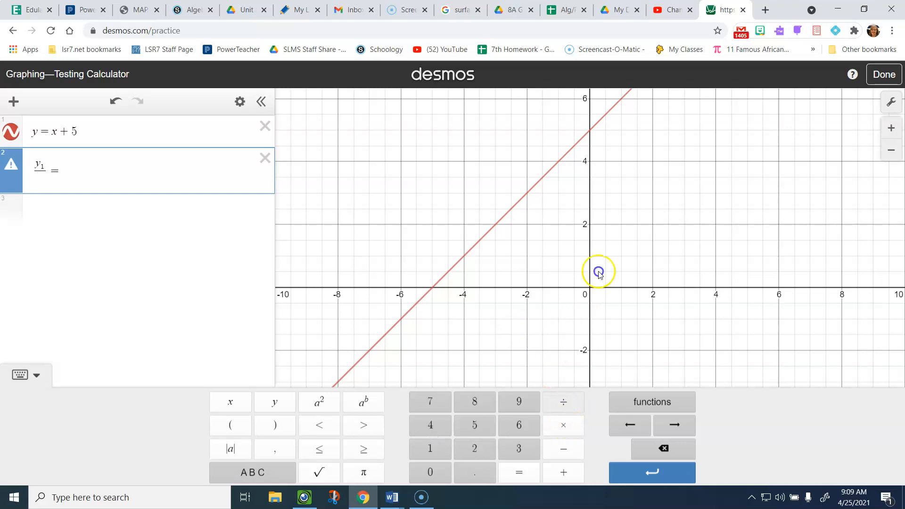
- Replace the broken second expression with y = 1/2 using the keypad
{"action": "left_click", "coordinate": [265, 157]}
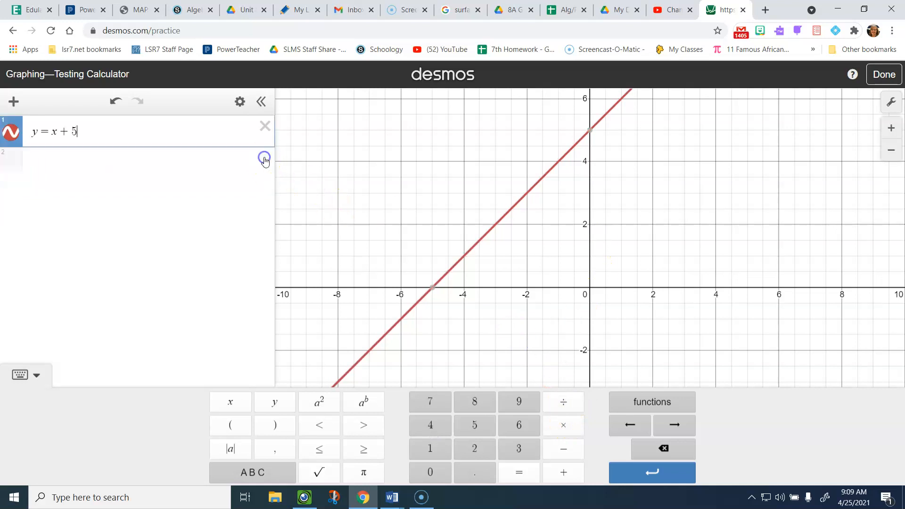
{"action": "left_click", "coordinate": [14, 163]}
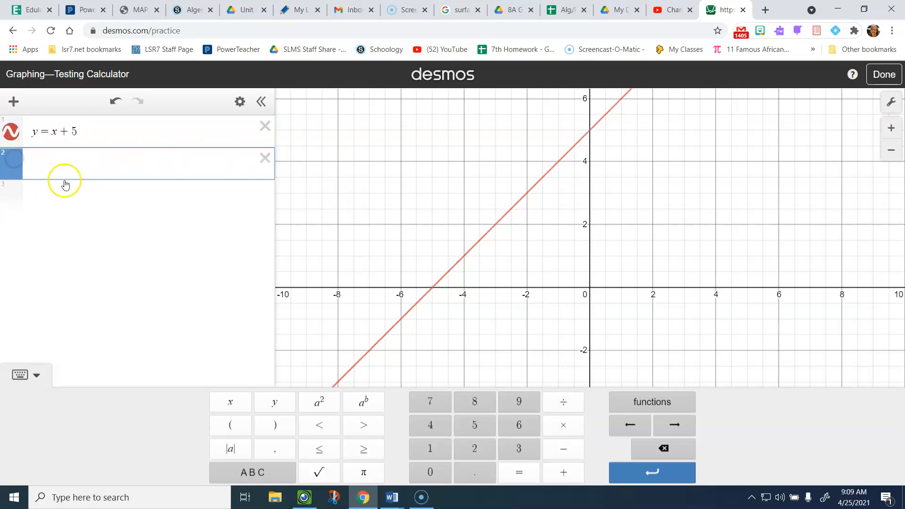
{"action": "left_click", "coordinate": [276, 404]}
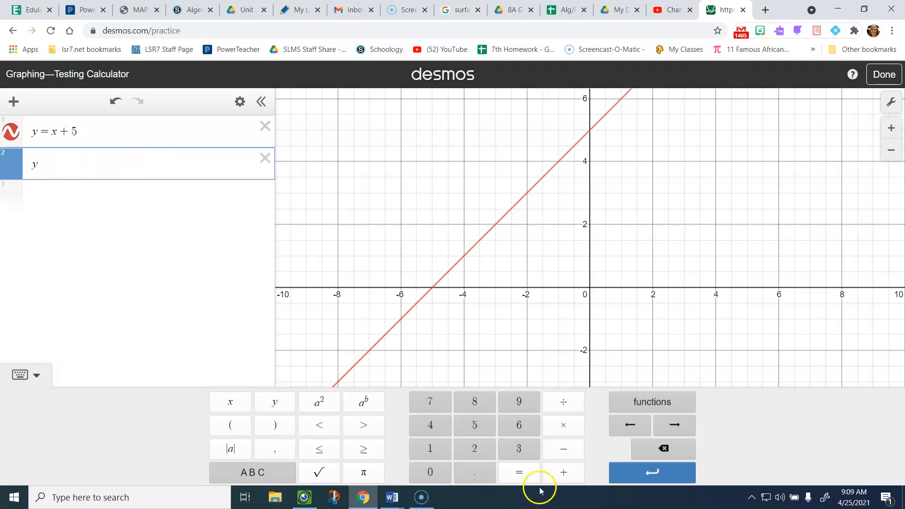
{"action": "left_click", "coordinate": [523, 476]}
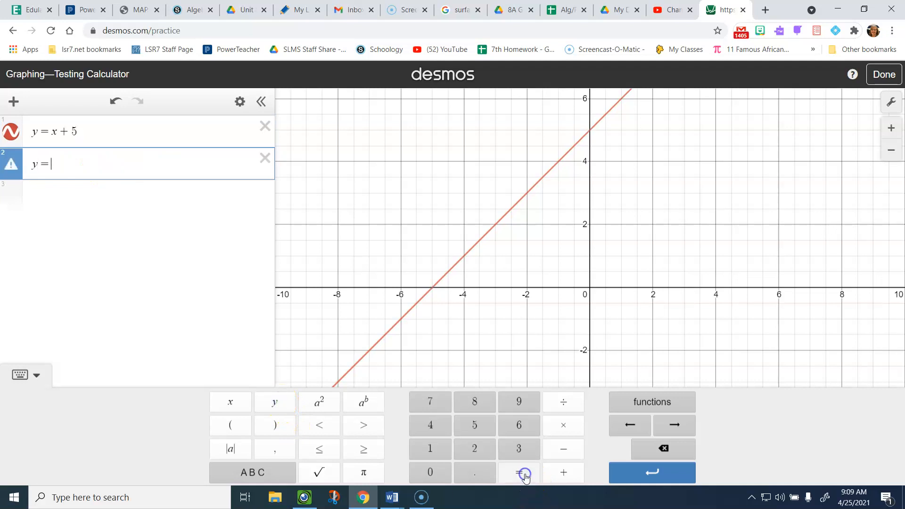
{"action": "left_click", "coordinate": [429, 445]}
{"action": "left_click", "coordinate": [564, 402]}
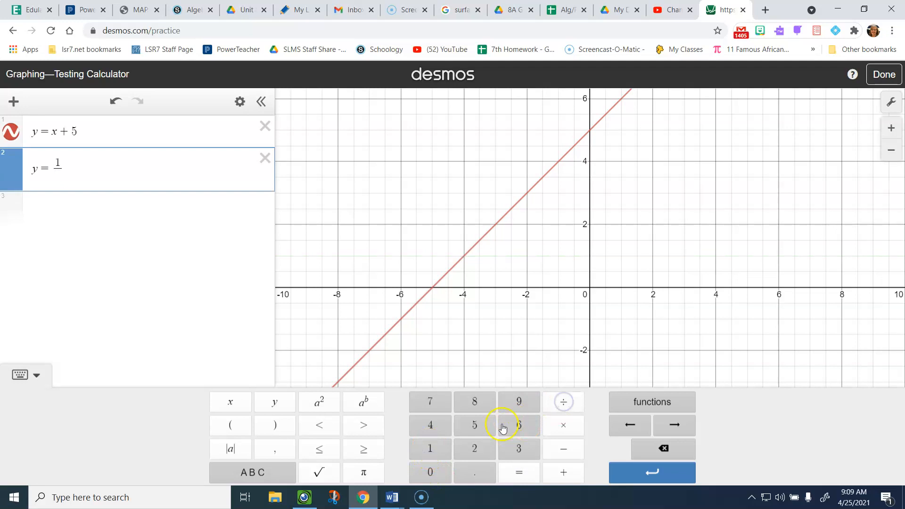
{"action": "left_click", "coordinate": [471, 450]}
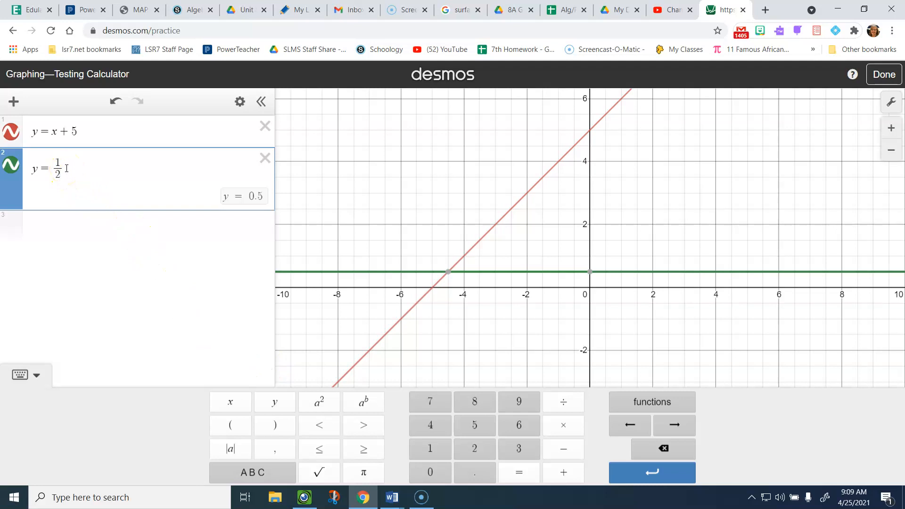
{"action": "left_click", "coordinate": [685, 422]}
- Extend it to y = 1/2 x, then rework the second expression into y = x
{"action": "left_click", "coordinate": [239, 404]}
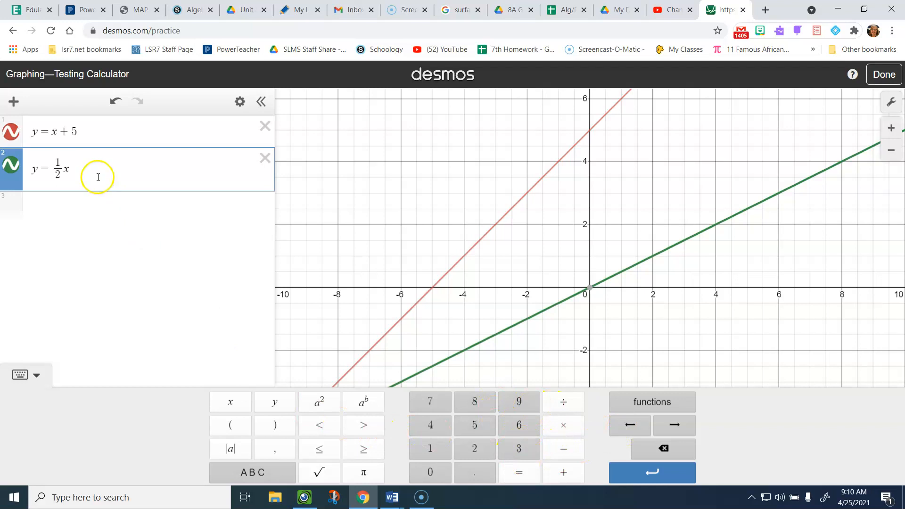
{"action": "key", "text": "BackSpace"}
{"action": "key", "text": "BackSpace"}
{"action": "key", "text": "BackSpace"}
{"action": "key", "text": "BackSpace"}
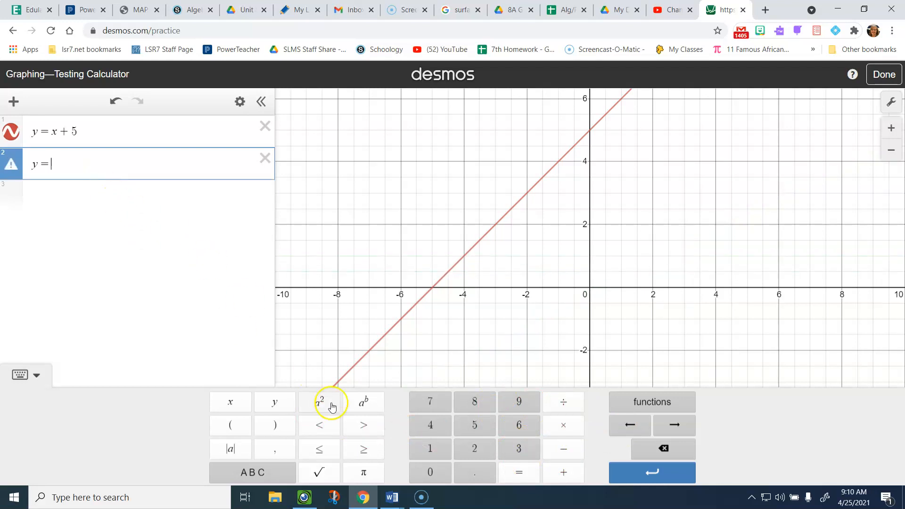
{"action": "left_click", "coordinate": [244, 406]}
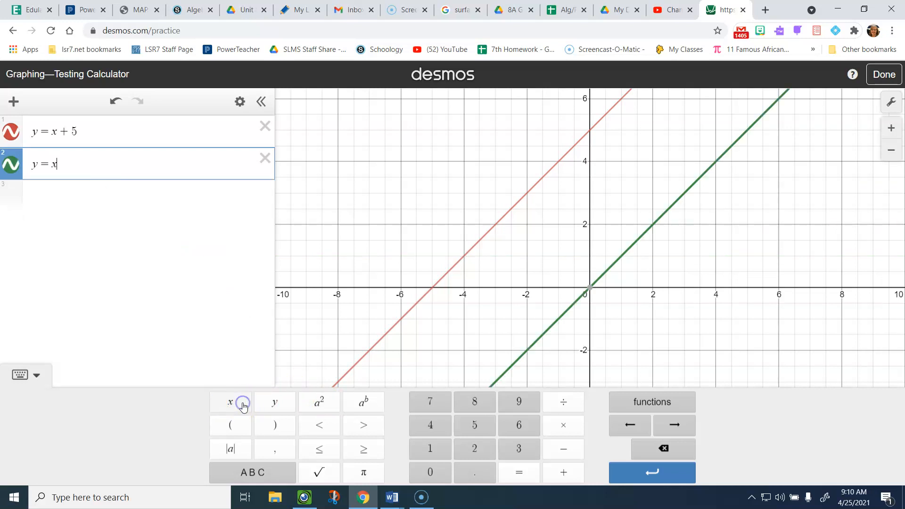
- Square x to graph y = x², then delete that second expression
{"action": "left_click", "coordinate": [324, 406]}
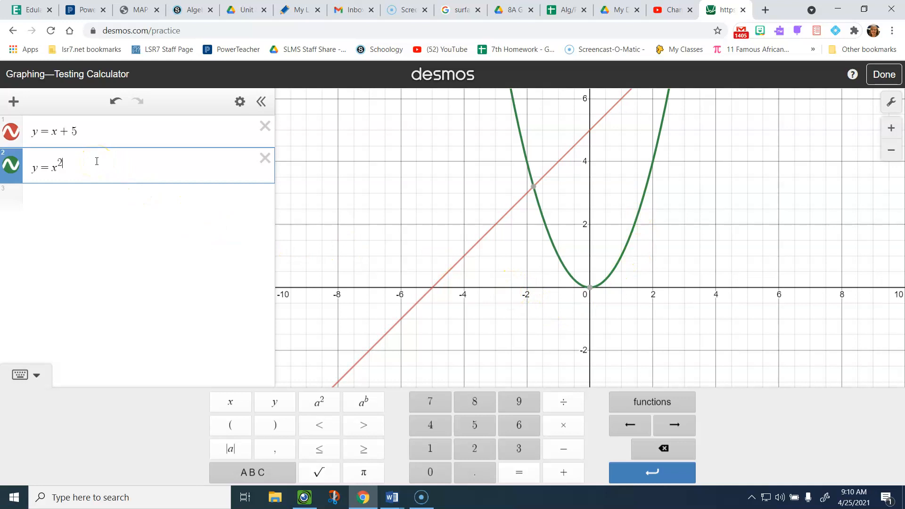
{"action": "left_click", "coordinate": [264, 159]}
- Delete y = x + 5 and enter the lines 2x + y = 7 and 3x + y = 1
{"action": "left_click", "coordinate": [264, 126]}
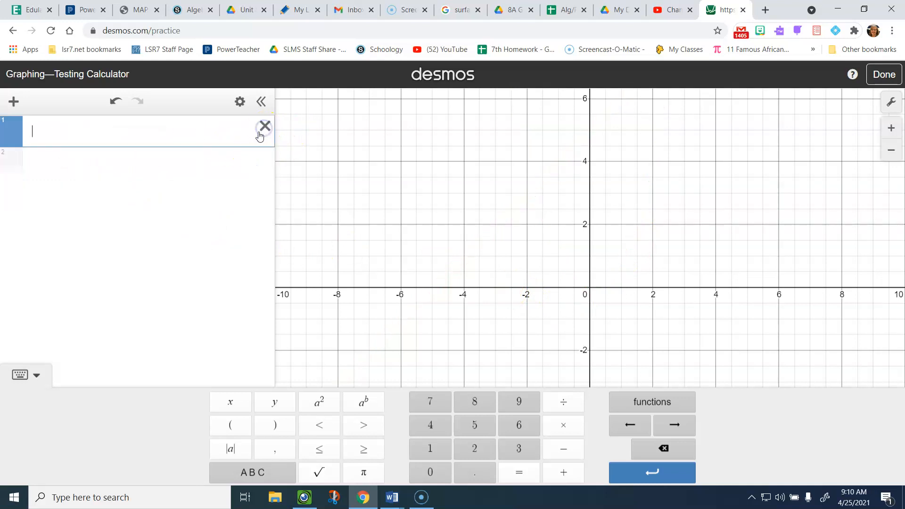
{"action": "type", "text": "2x + "}
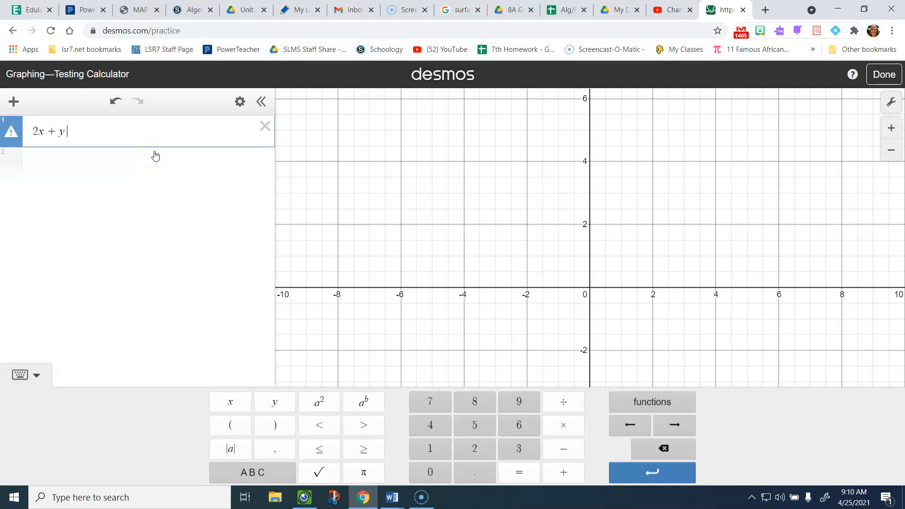
{"action": "type", "text": "y = 7"}
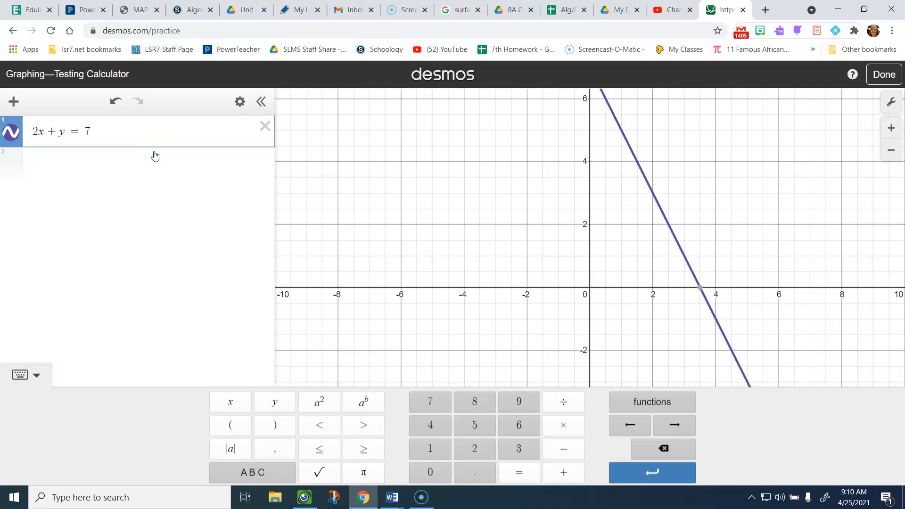
{"action": "left_click", "coordinate": [10, 159]}
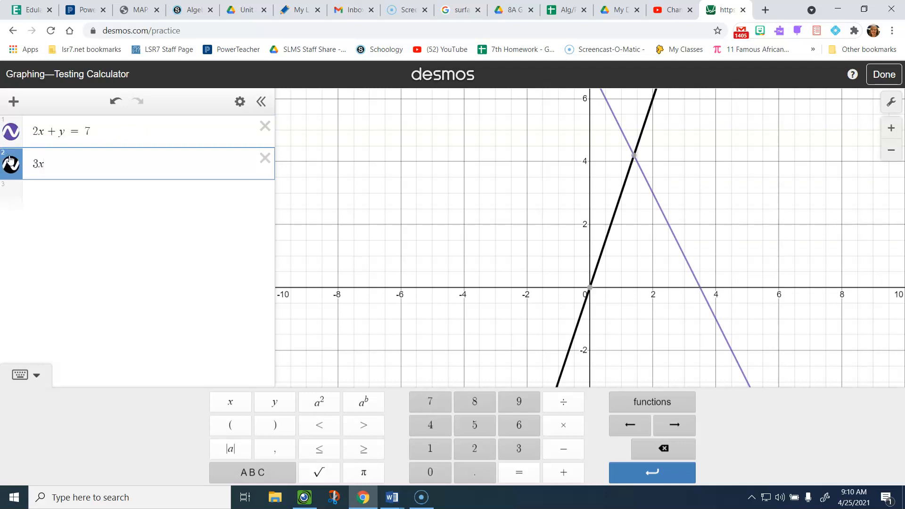
{"action": "key", "text": "BackSpace"}
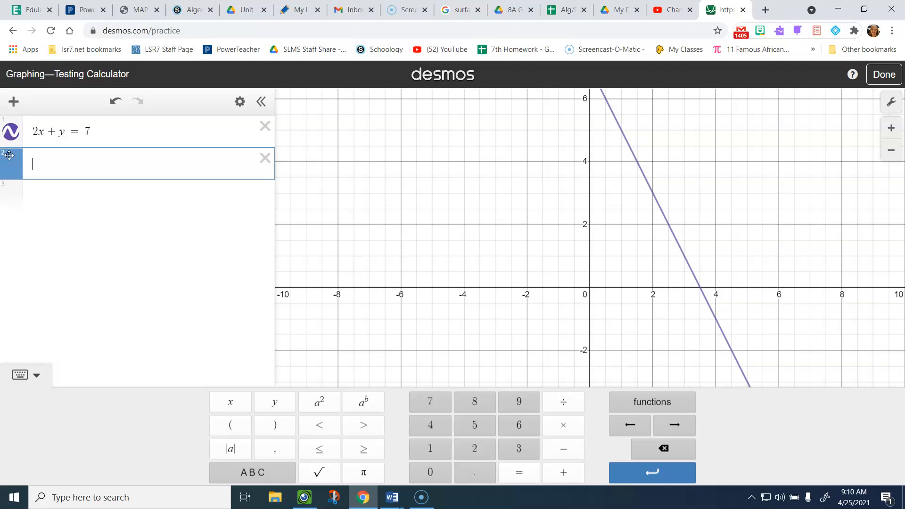
{"action": "key", "text": "BackSpace"}
{"action": "type", "text": "3x + y"}
{"action": "left_click", "coordinate": [6, 210]}
{"action": "type", "text": "= 1"}
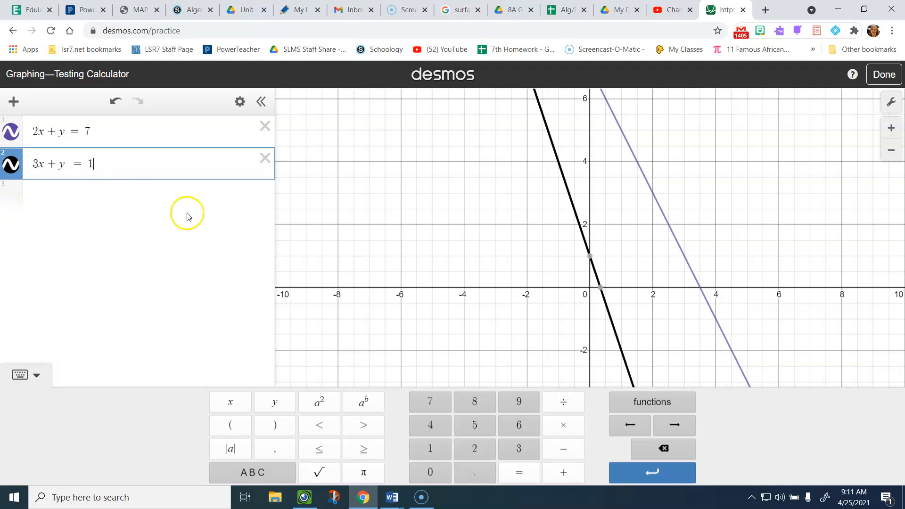
- Zoom out on the graph until the lines' intersection at (−6, 19) is labelled
{"action": "scroll", "coordinate": [542, 236], "scroll_direction": "up", "scroll_amount": 2}
{"action": "scroll", "coordinate": [542, 236], "scroll_direction": "down", "scroll_amount": 5}
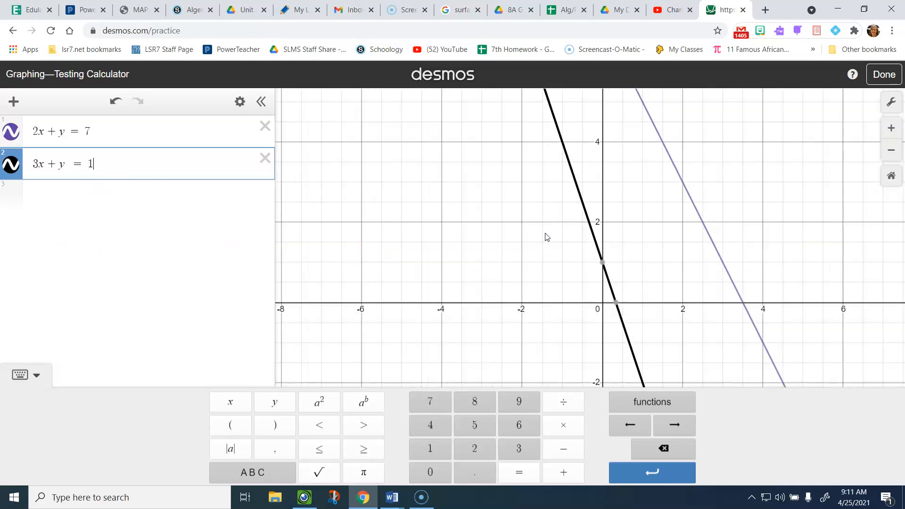
{"action": "scroll", "coordinate": [545, 235], "scroll_direction": "down", "scroll_amount": 4}
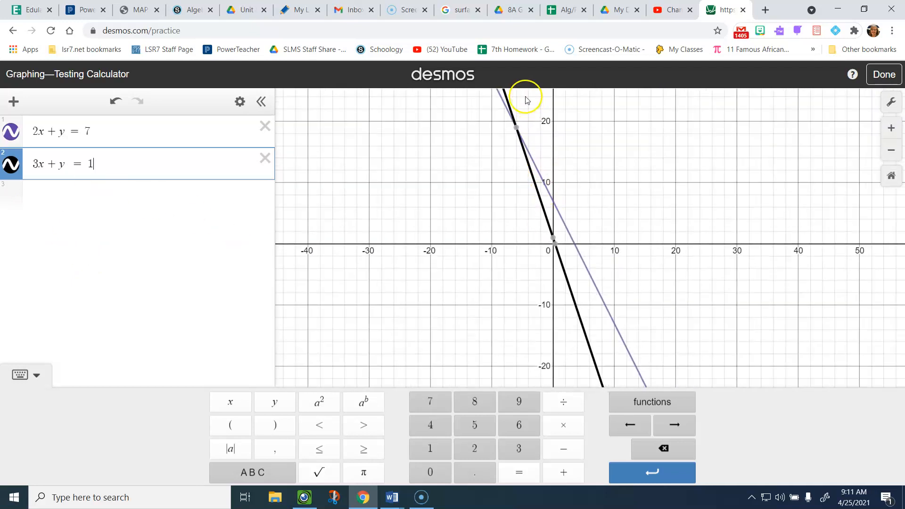
{"action": "mouse_move", "coordinate": [518, 133]}
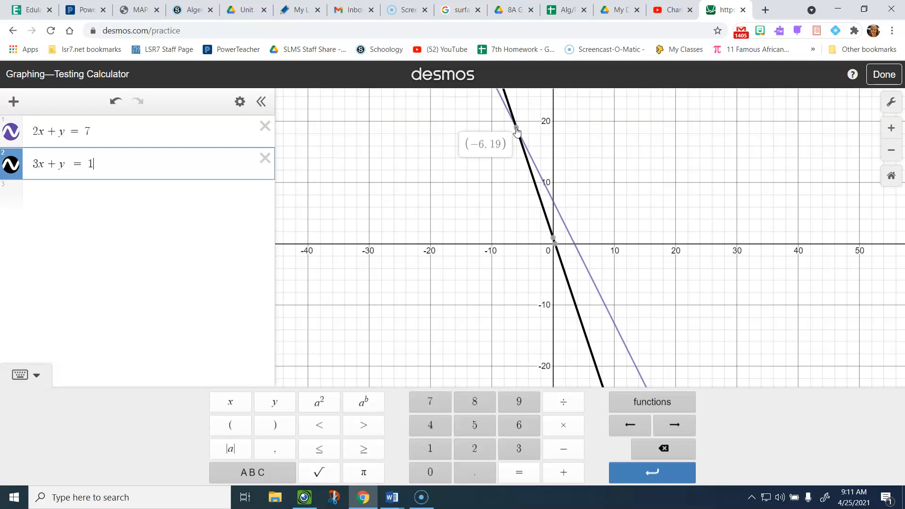
- Delete both lines and enter y = x² as the first expression
{"action": "left_click", "coordinate": [266, 156]}
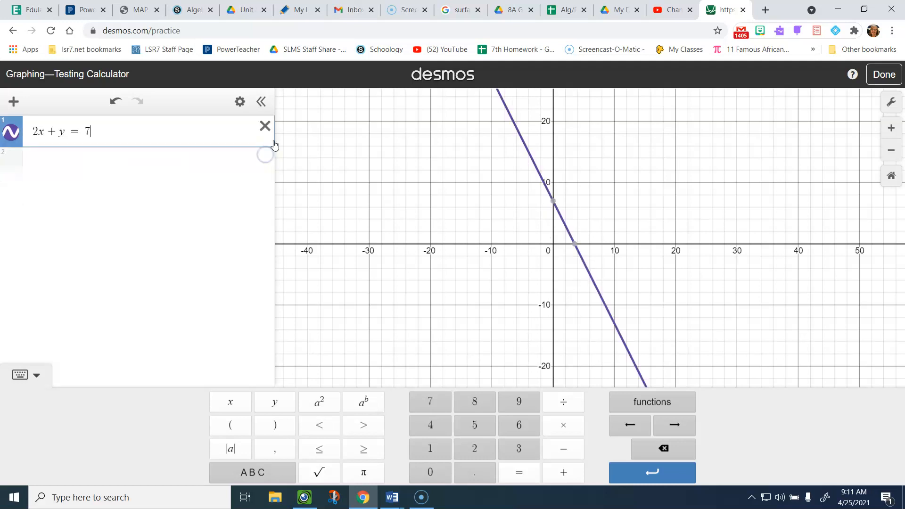
{"action": "left_click", "coordinate": [264, 127]}
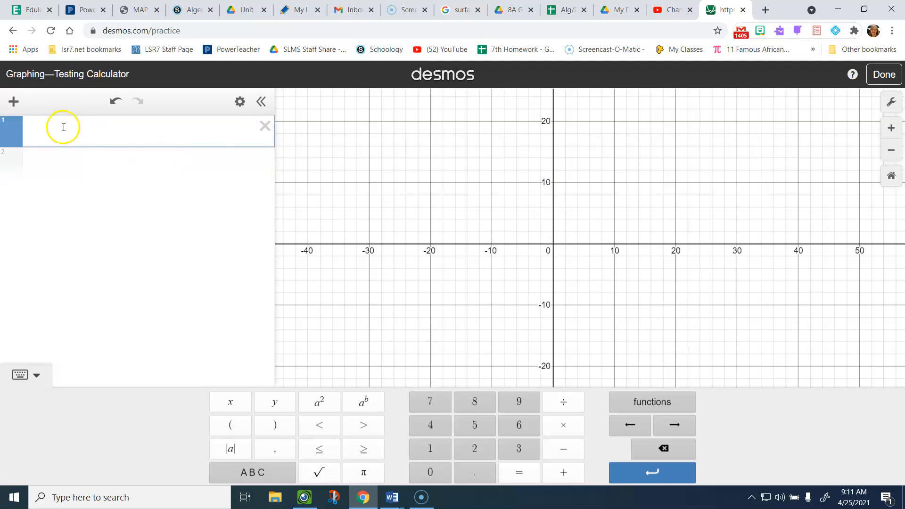
{"action": "left_click", "coordinate": [278, 401]}
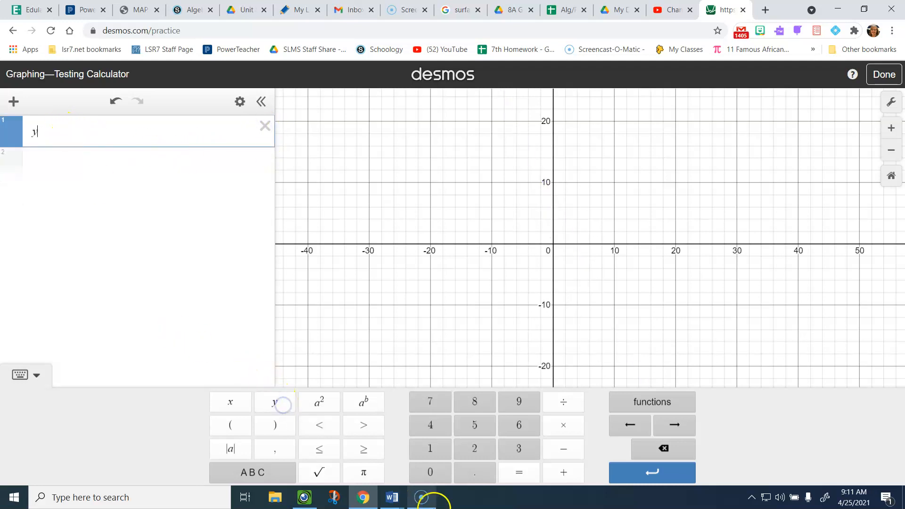
{"action": "left_click", "coordinate": [522, 473]}
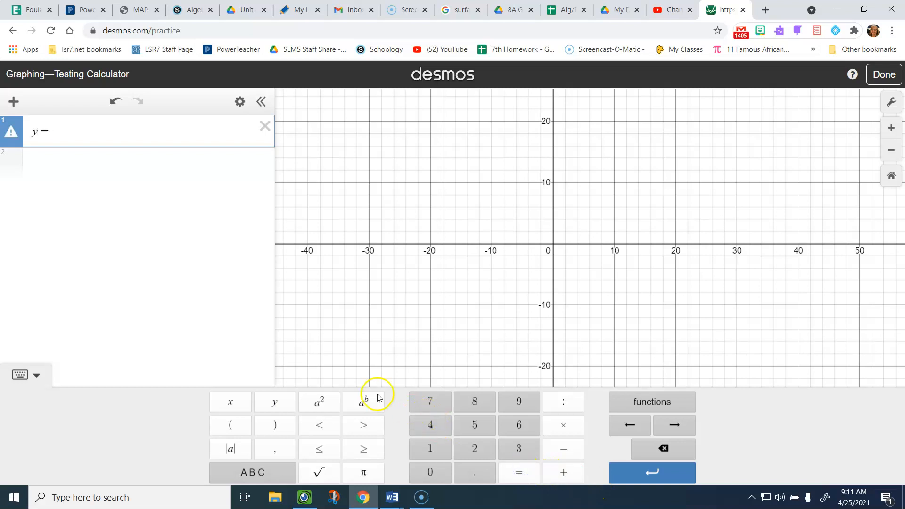
{"action": "left_click", "coordinate": [231, 398]}
{"action": "left_click", "coordinate": [317, 403]}
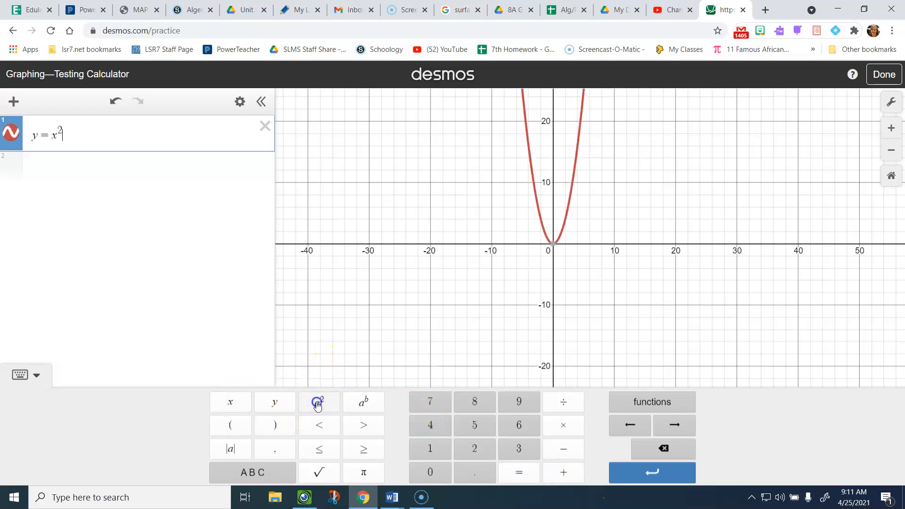
- Add the second expression y = (x − 2)² + 1 with the keypad
{"action": "left_click", "coordinate": [5, 168]}
{"action": "left_click", "coordinate": [281, 403]}
{"action": "left_click", "coordinate": [519, 472]}
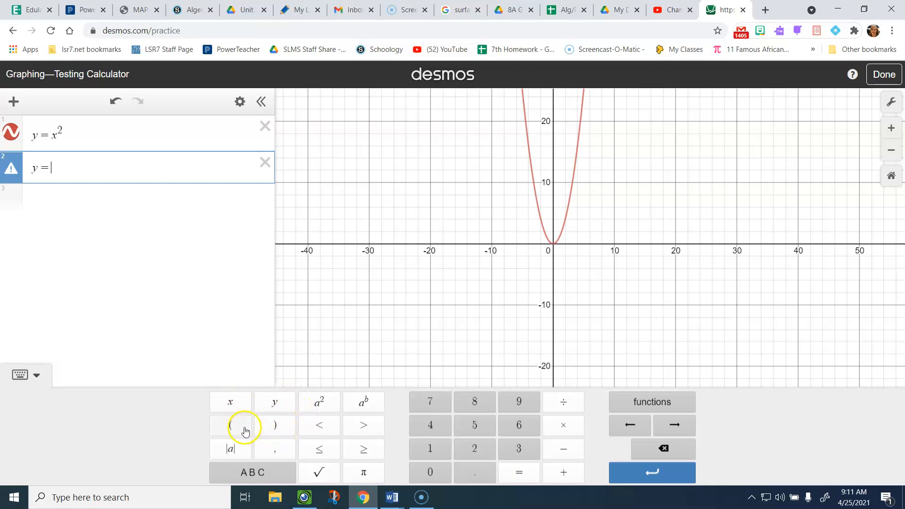
{"action": "left_click", "coordinate": [231, 422]}
{"action": "left_click", "coordinate": [231, 402]}
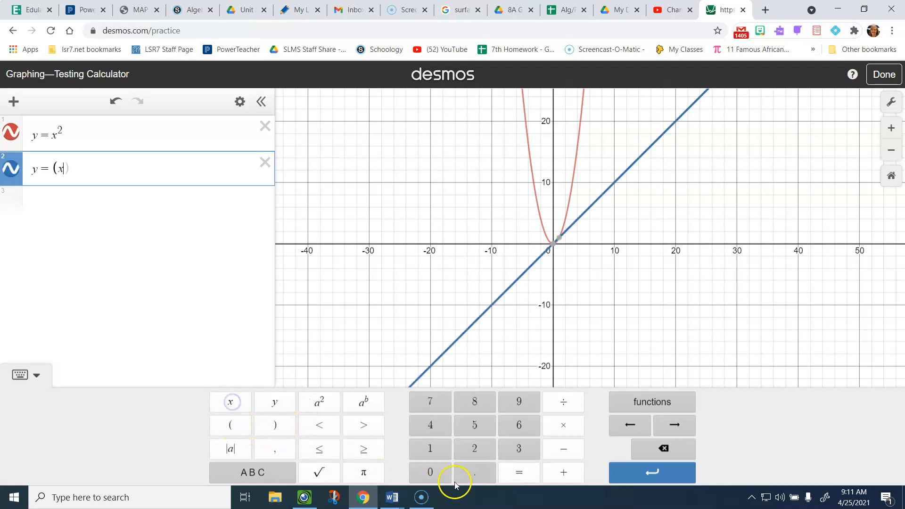
{"action": "left_click", "coordinate": [566, 450]}
{"action": "left_click", "coordinate": [473, 449]}
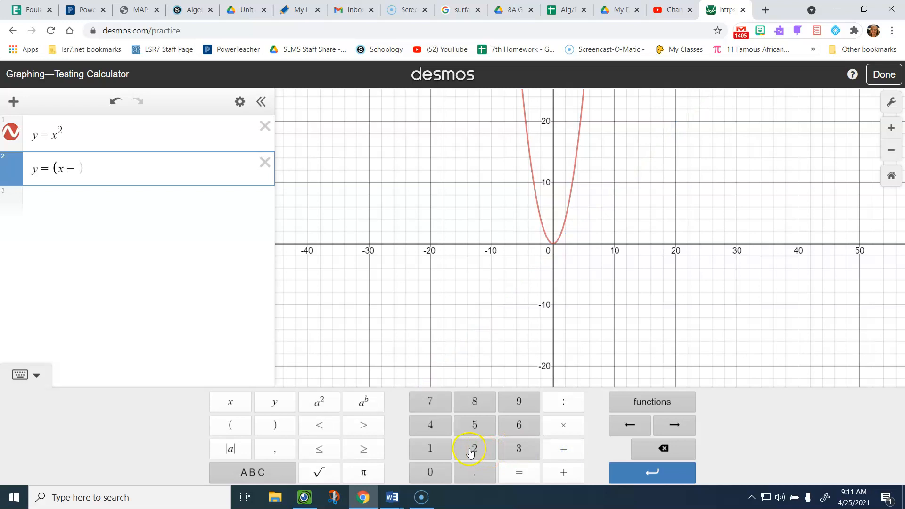
{"action": "left_click", "coordinate": [288, 425]}
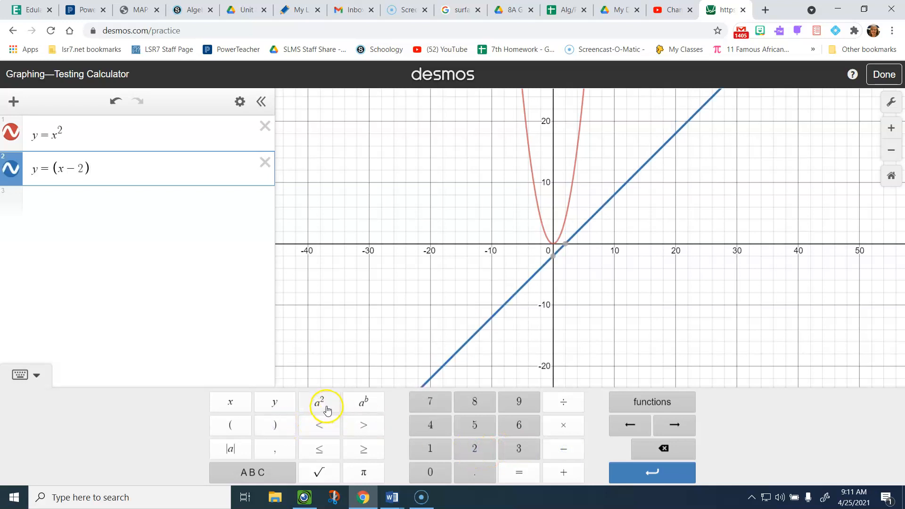
{"action": "left_click", "coordinate": [328, 408]}
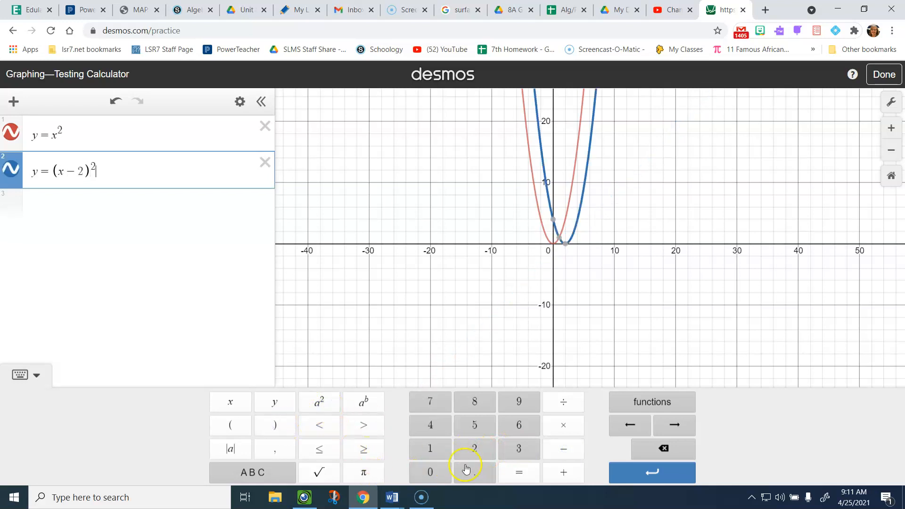
{"action": "left_click", "coordinate": [565, 472]}
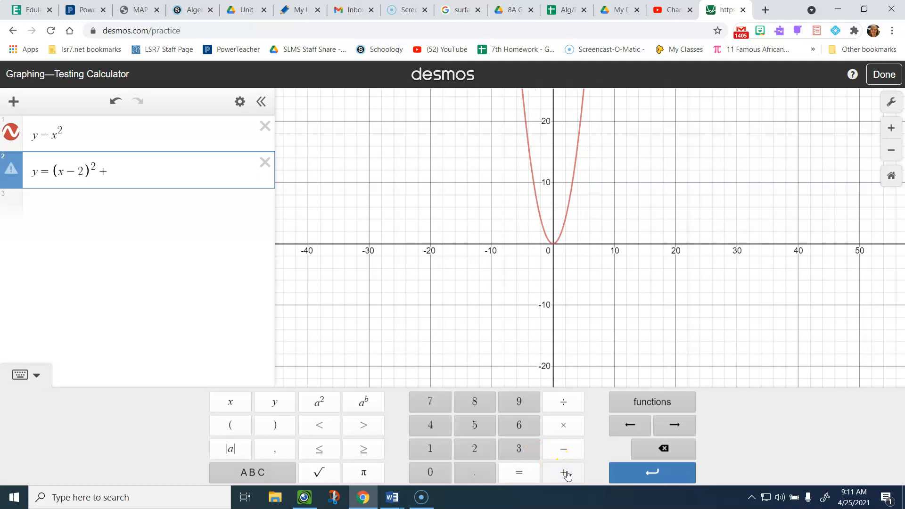
{"action": "left_click", "coordinate": [429, 450]}
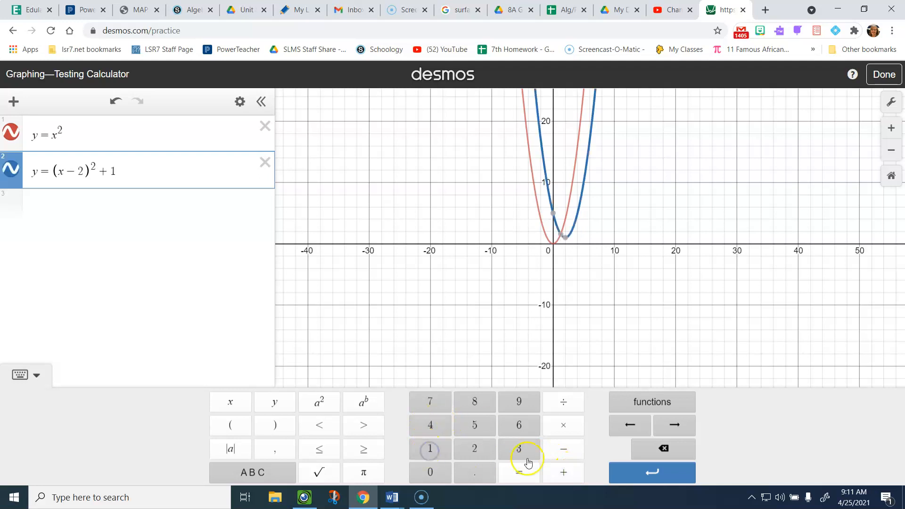
- Zoom in around the vertex (2, 1), check Graph Settings, then restore the math keypad
{"action": "scroll", "coordinate": [586, 317], "scroll_direction": "up", "scroll_amount": 2}
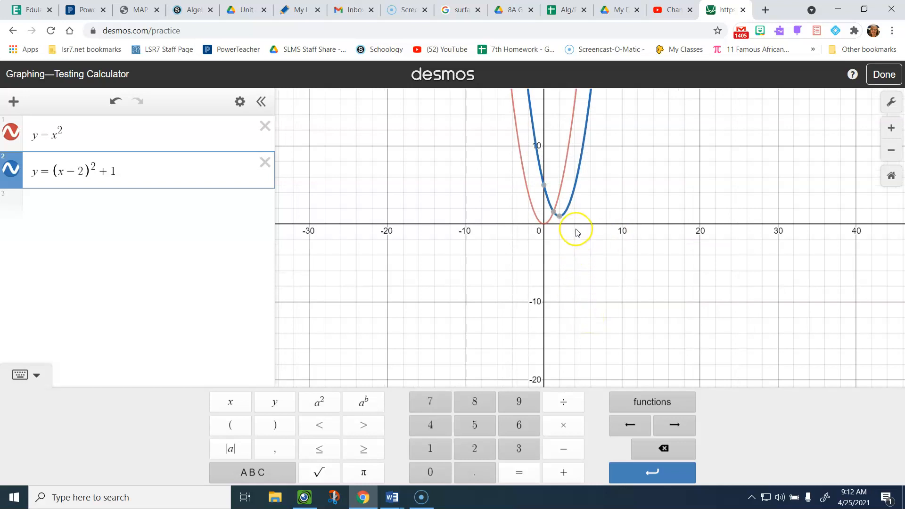
{"action": "scroll", "coordinate": [575, 233], "scroll_direction": "up", "scroll_amount": 5}
{"action": "scroll", "coordinate": [577, 233], "scroll_direction": "up", "scroll_amount": 1}
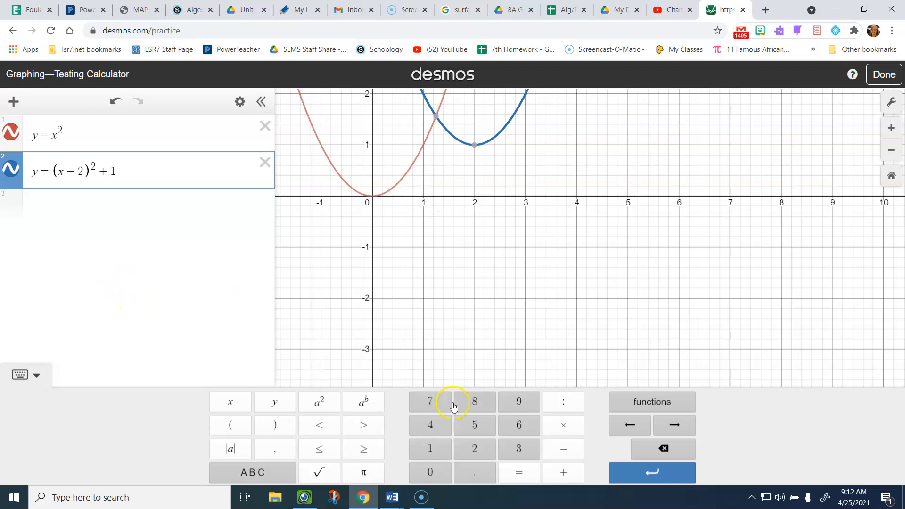
{"action": "left_click", "coordinate": [892, 104]}
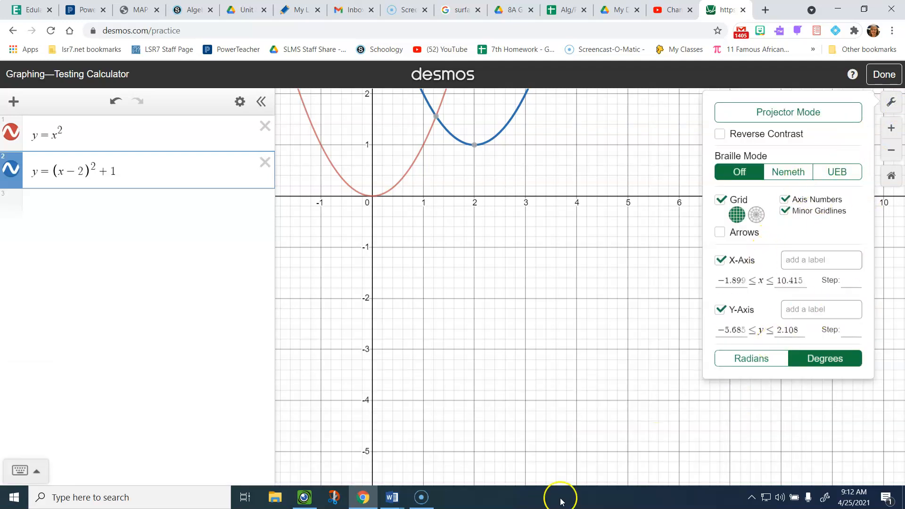
{"action": "left_click", "coordinate": [31, 471]}
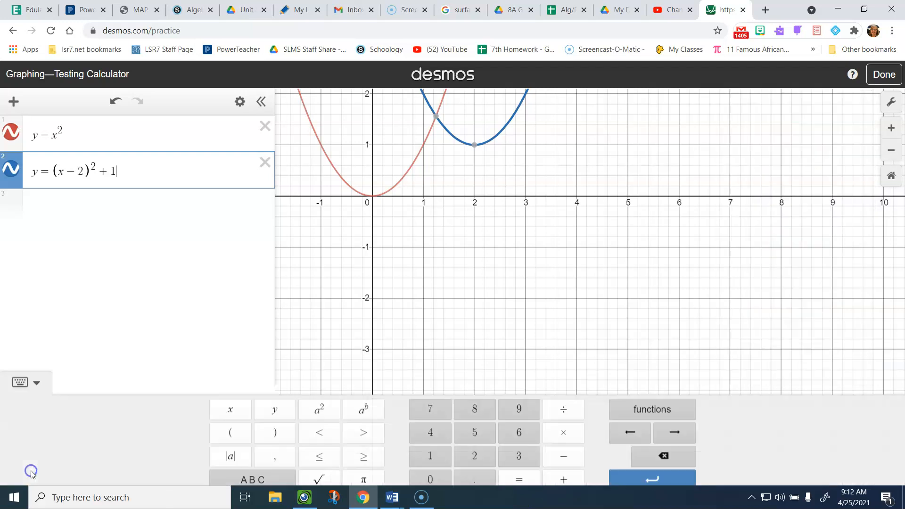